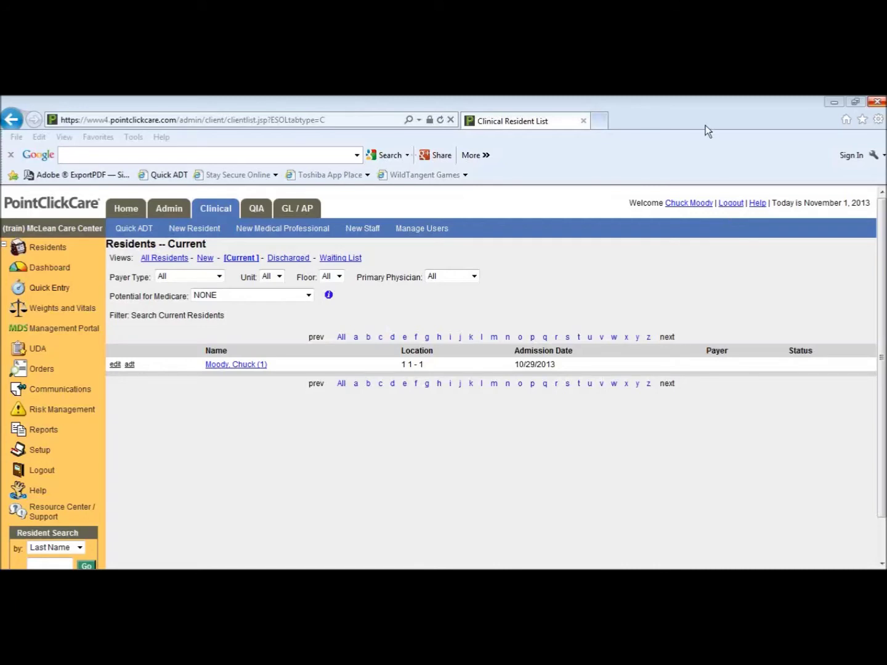
Open the current resident's orders and choose Order Summary from the Reports list
left_click(250, 366)
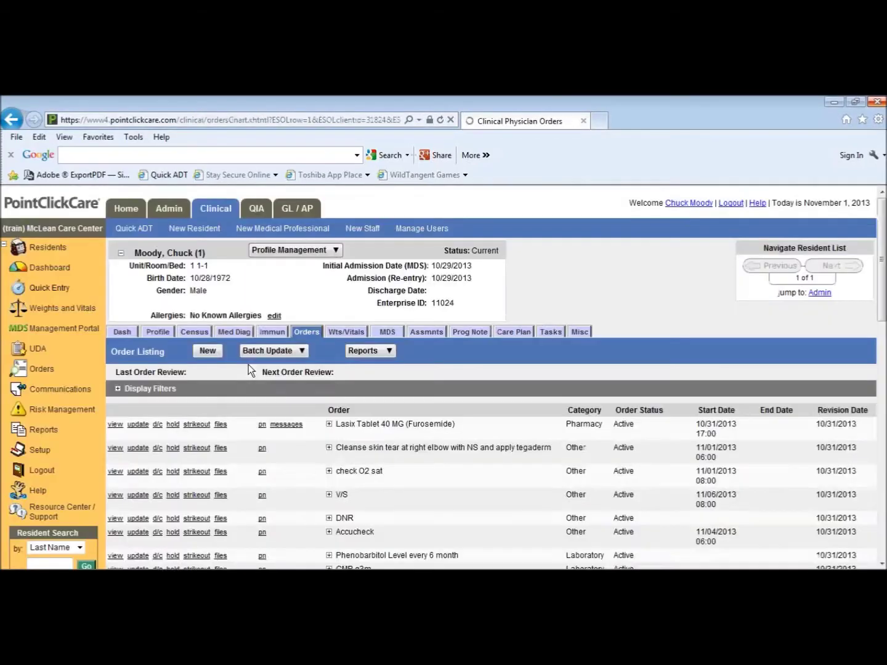
left_click(377, 353)
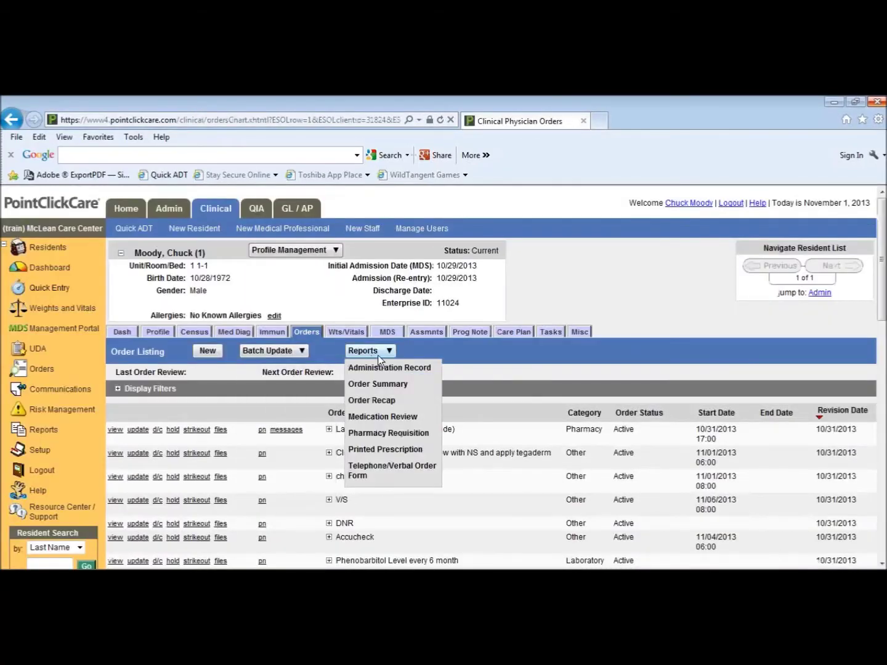
left_click(379, 388)
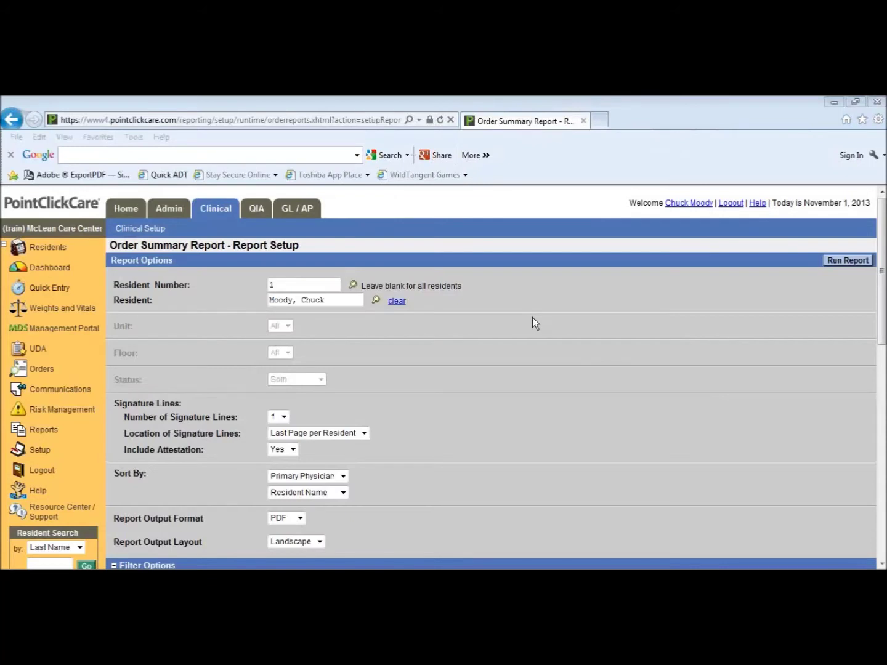
Set 3 signature lines, placed on the last page per resident
left_click(339, 299)
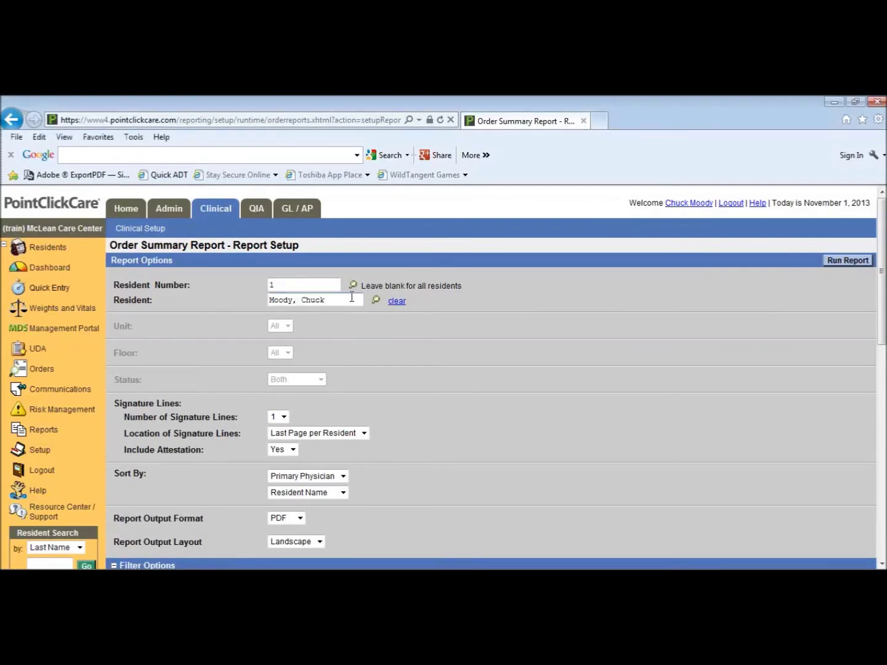
left_click(284, 418)
left_click(278, 439)
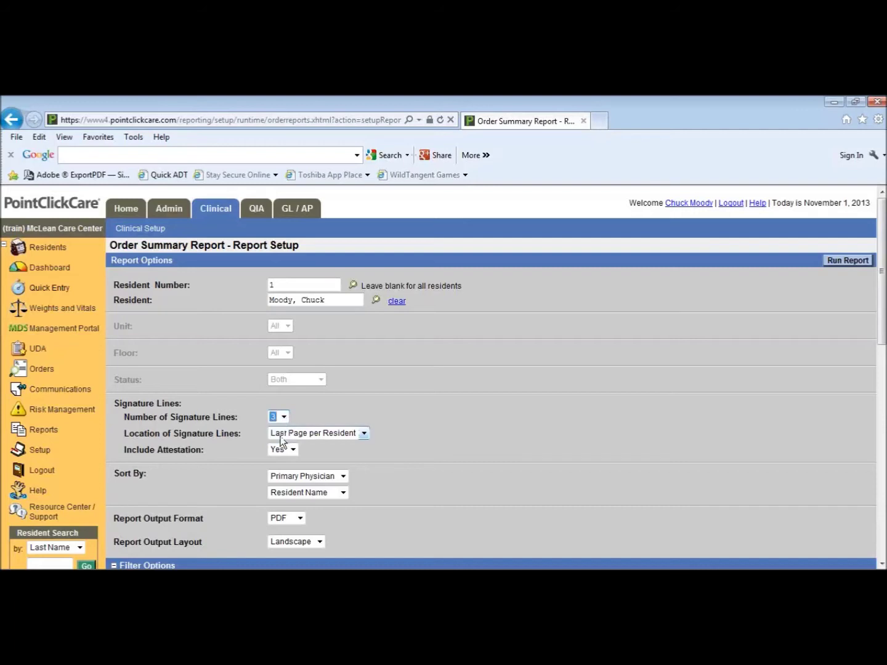
left_click(337, 434)
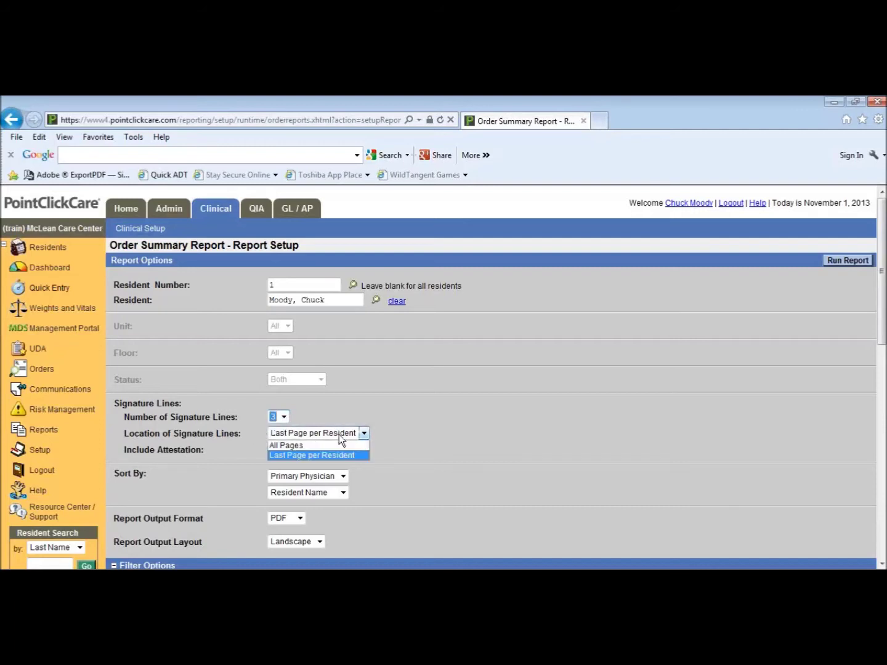
left_click(339, 435)
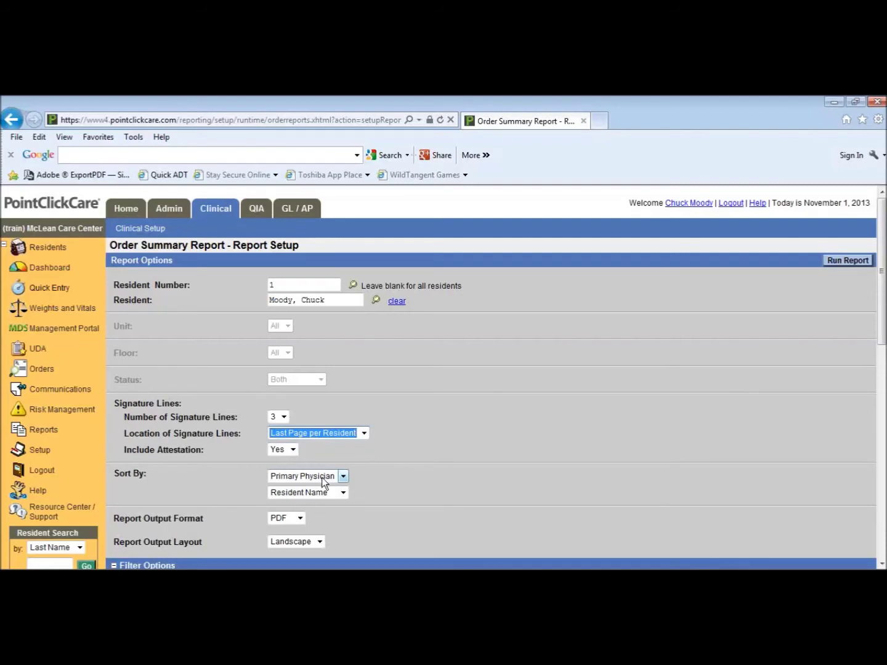
left_click_drag(882, 302, 883, 376)
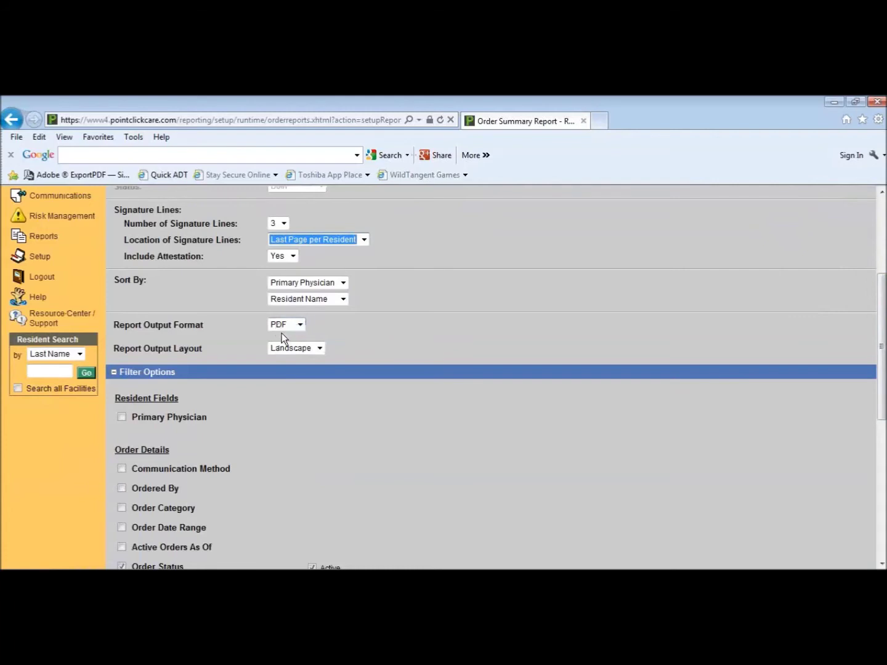
Uncheck Order Date Range, leaving the Active status filter, and run the resident's report
scroll(328, 541, "up", 3)
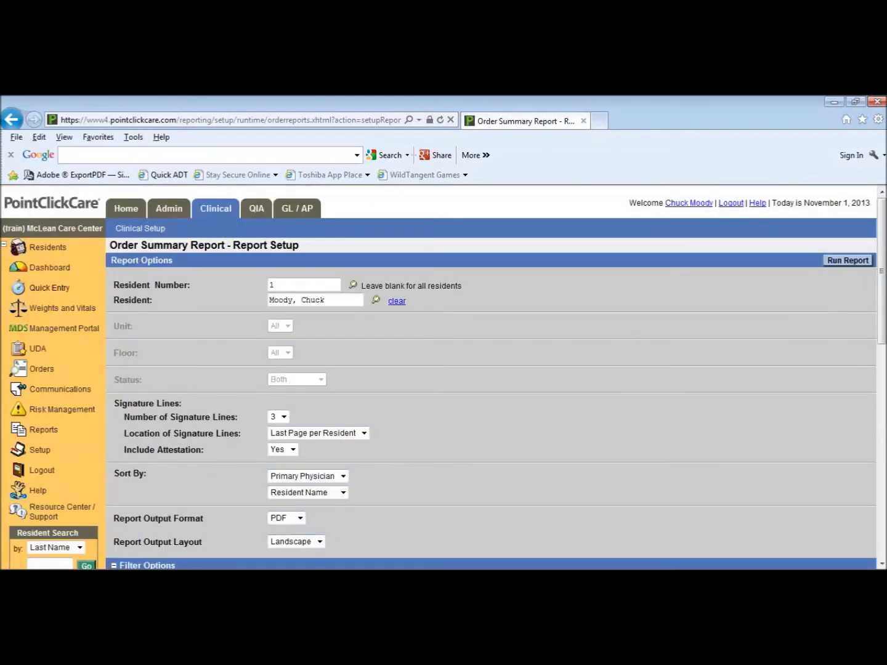
left_click_drag(884, 299, 883, 463)
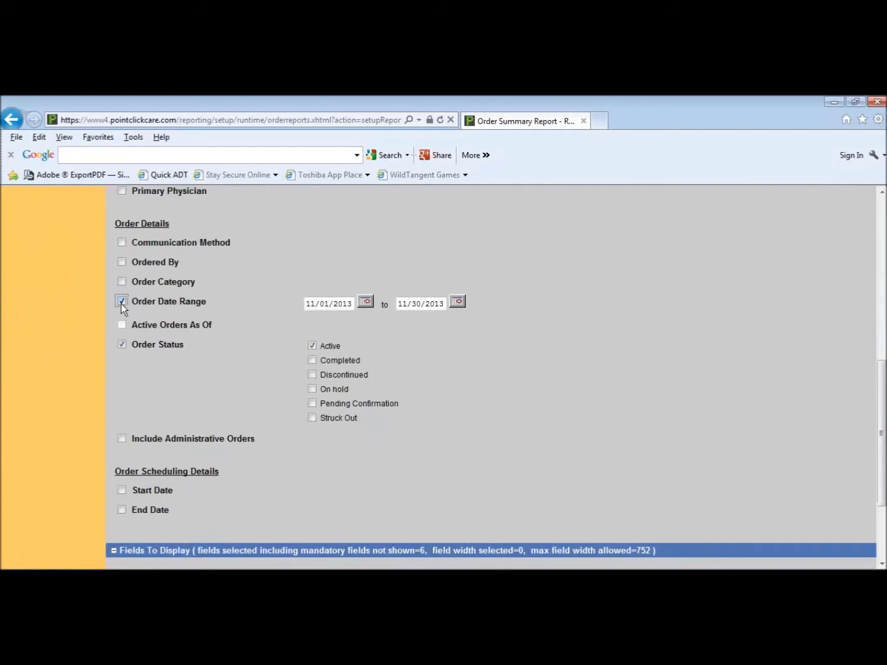
middle_click(330, 310)
middle_click(330, 307)
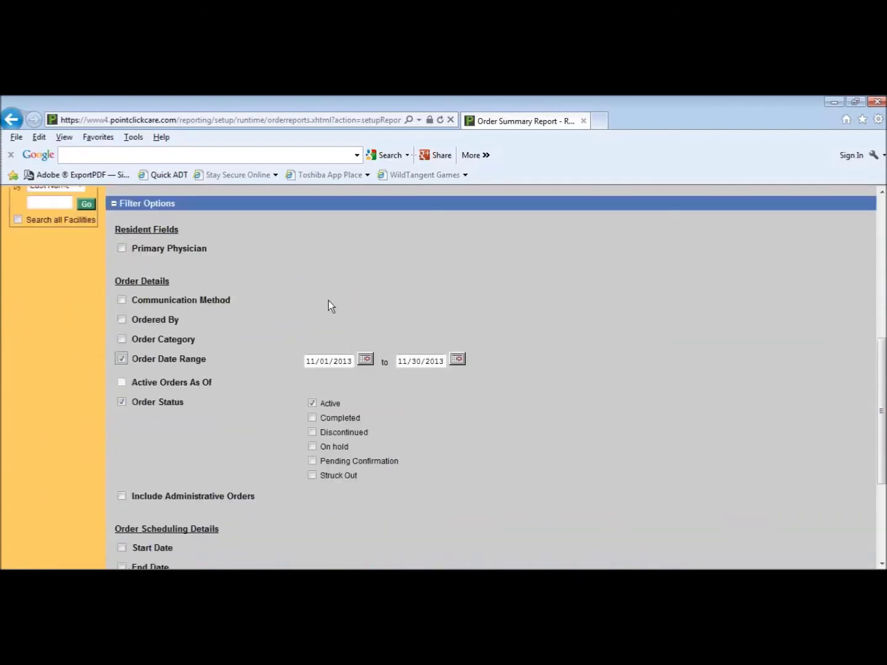
left_click(320, 357)
left_click(120, 360)
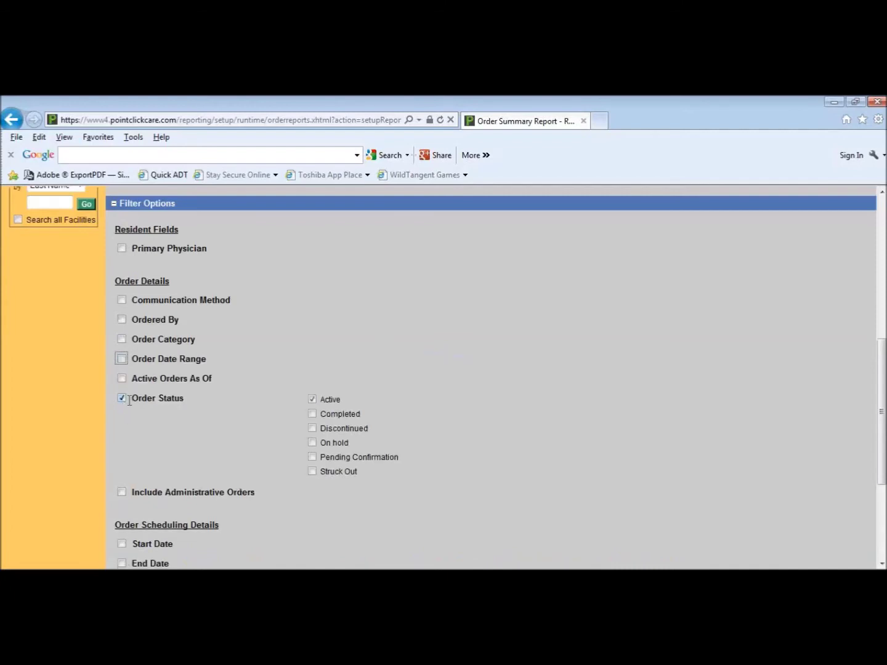
middle_click(268, 396)
left_click_drag(883, 365, 884, 407)
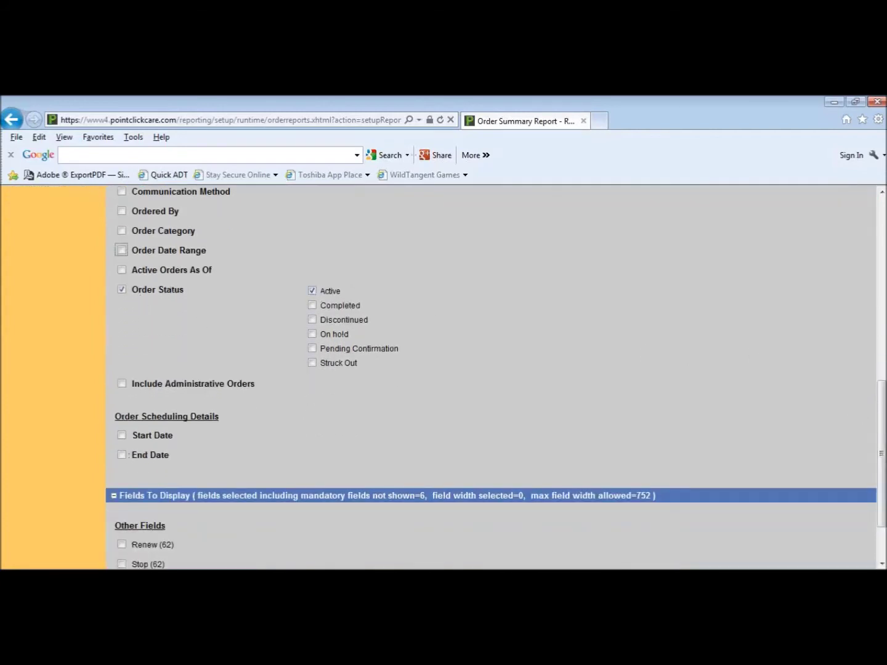
left_click_drag(883, 425, 884, 240)
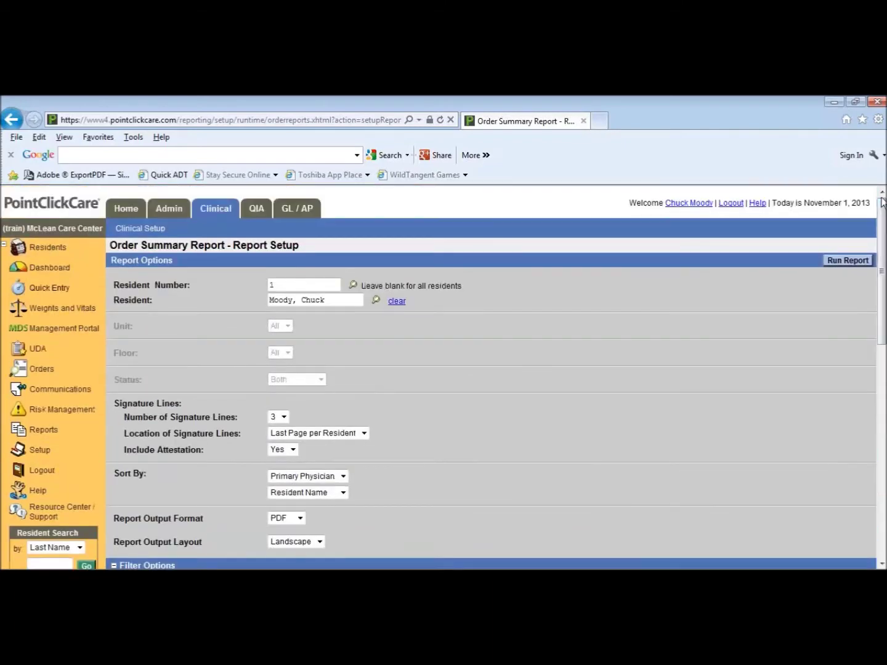
left_click(832, 263)
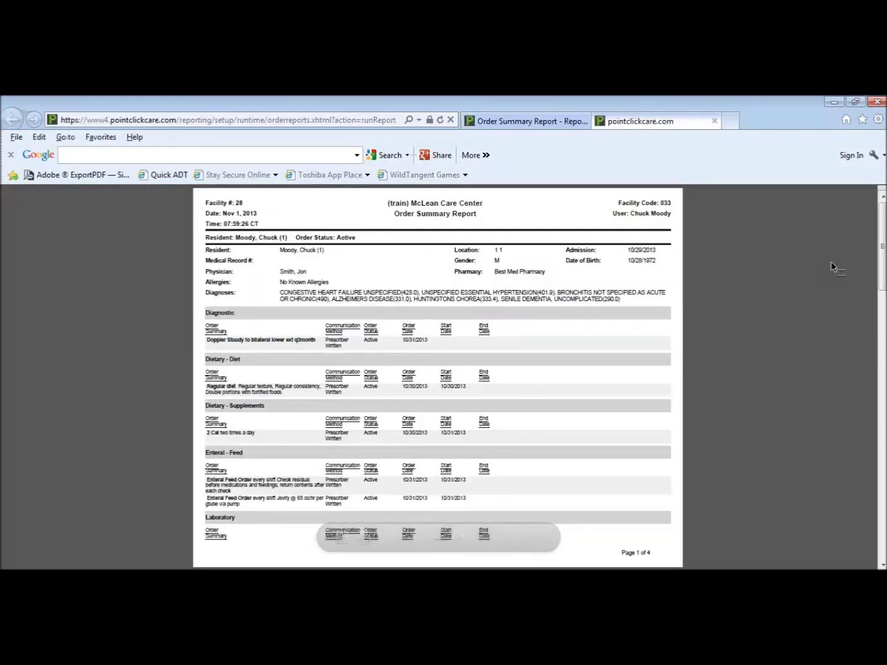
Check the 4-page PDF's signature lines, close it, and return to Current Residents
scroll(832, 266, "down", 6)
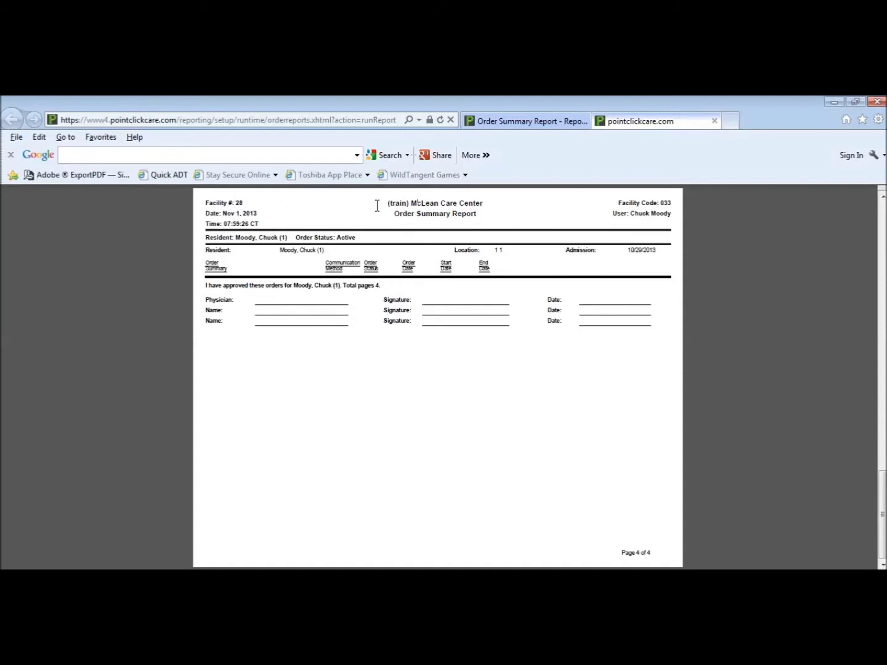
left_click(715, 121)
left_click(54, 247)
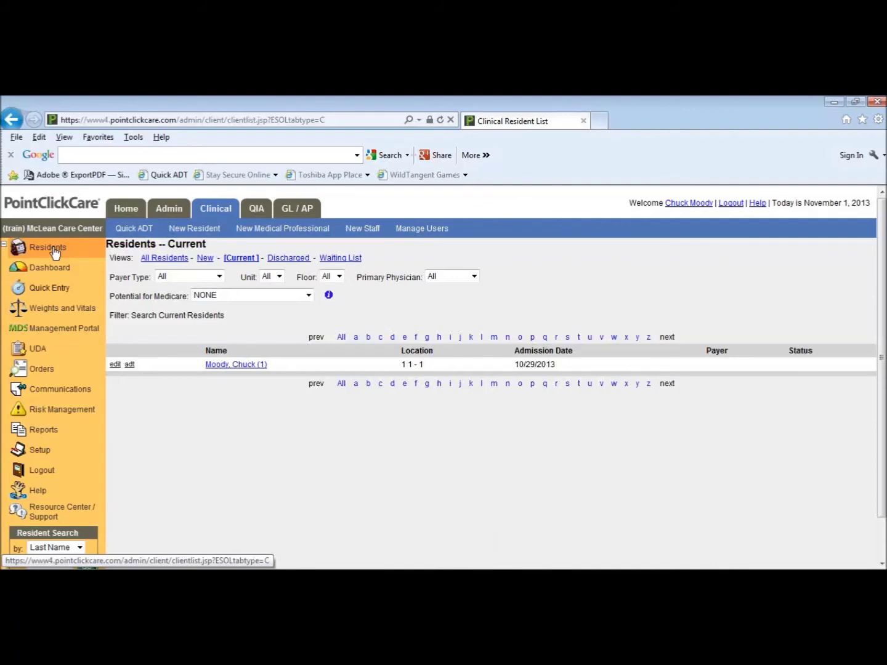
Choose Order Summary Report from the Orders section of the Clinical Reports list
left_click(47, 435)
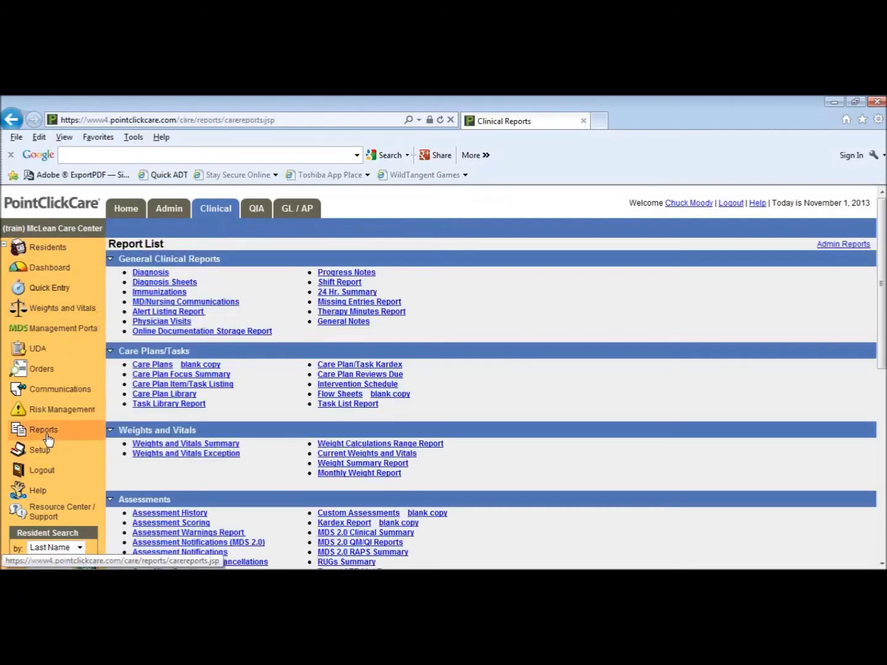
left_click_drag(884, 329, 884, 526)
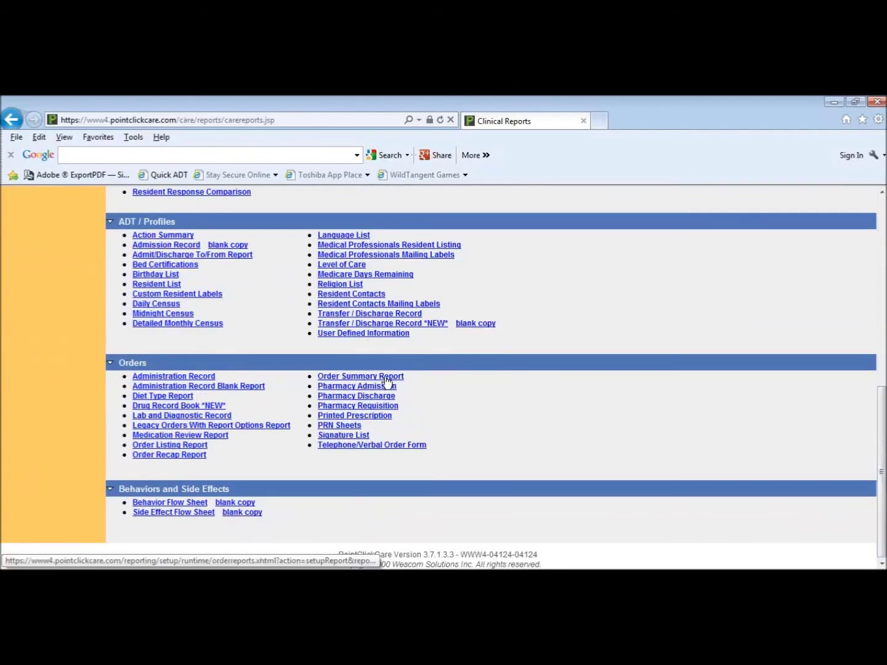
left_click(378, 378)
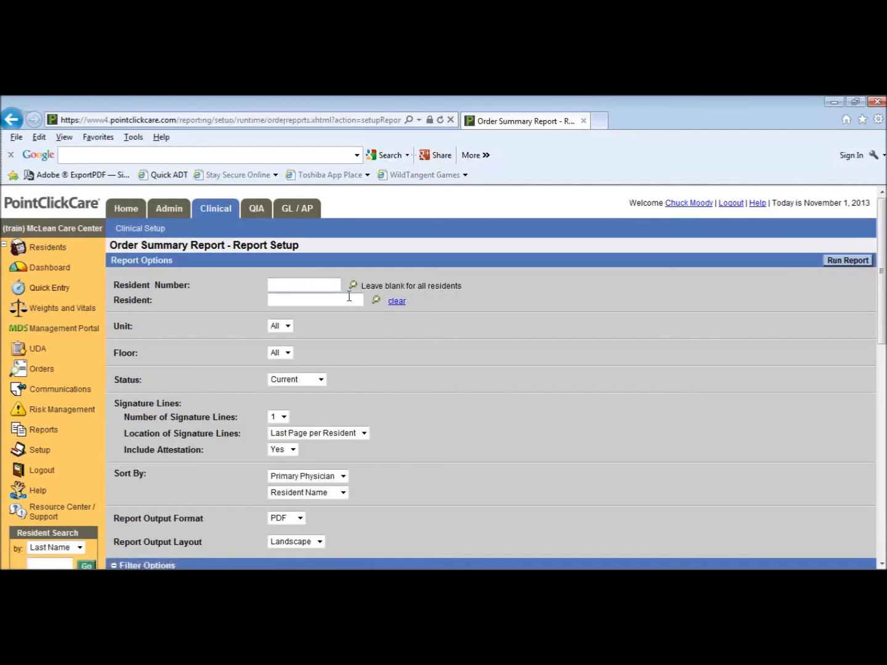
Keep Unit at All and set Number of Signature Lines to 3
left_click(283, 328)
left_click(288, 328)
left_click(283, 418)
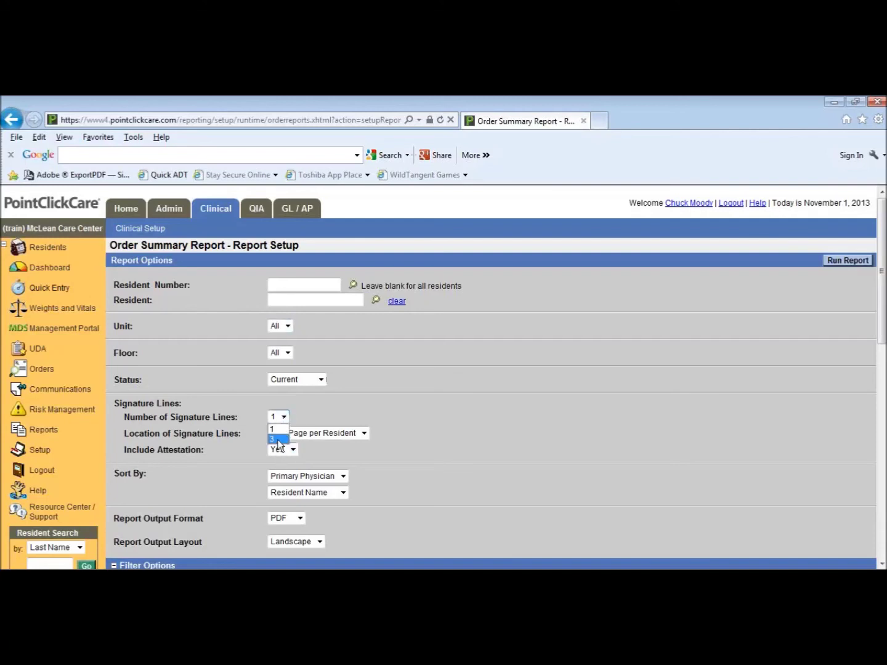
left_click(277, 439)
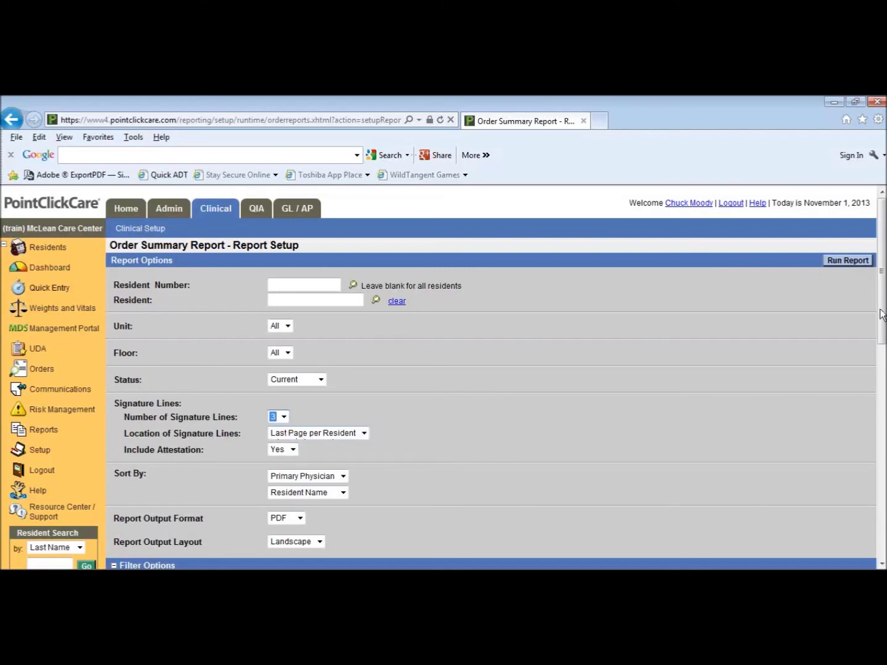
left_click_drag(882, 314, 878, 403)
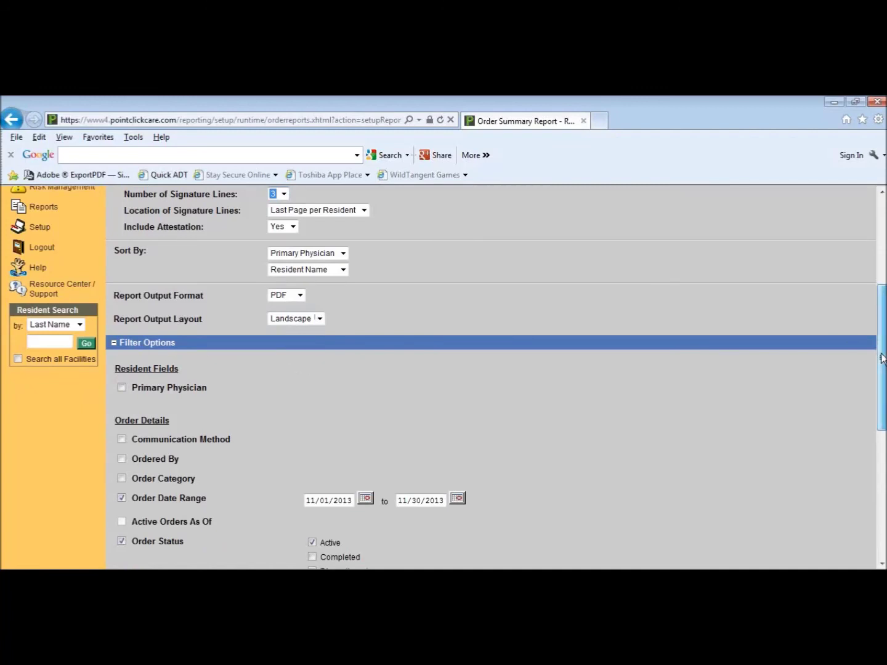
Uncheck Order Date Range in Filter Options, leaving only Active order status
scroll(881, 357, "down", 3)
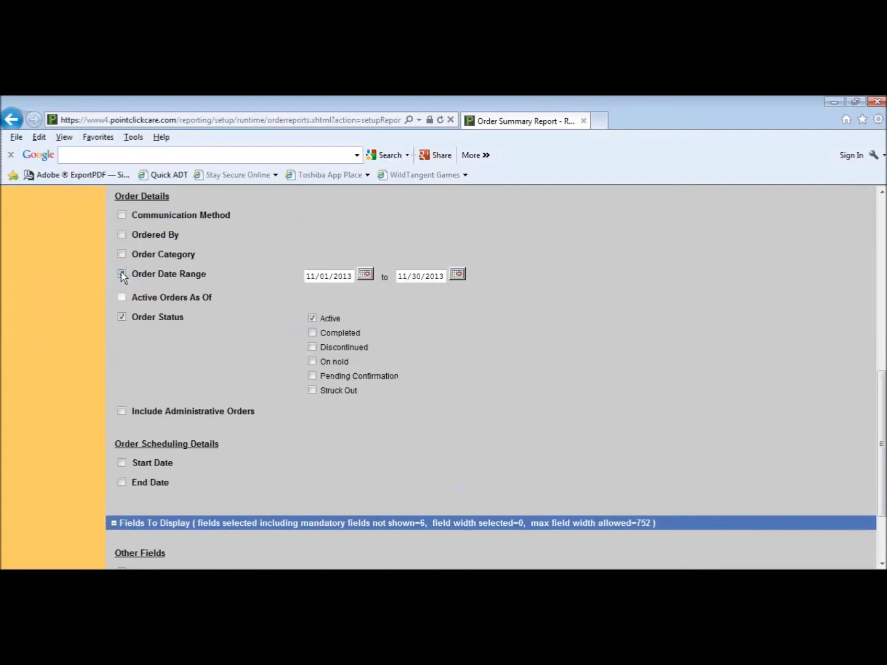
left_click(122, 274)
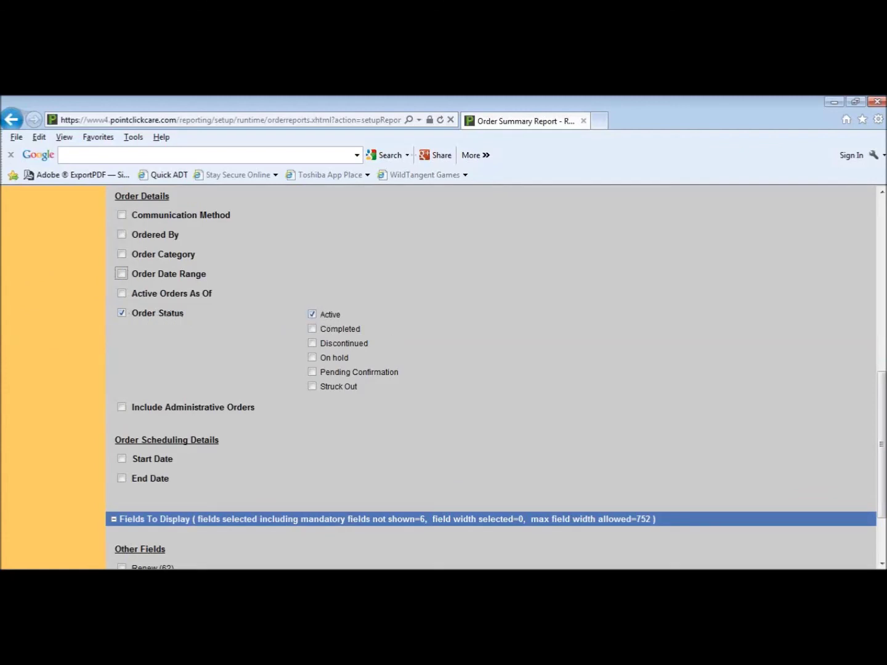
left_click_drag(882, 372, 882, 196)
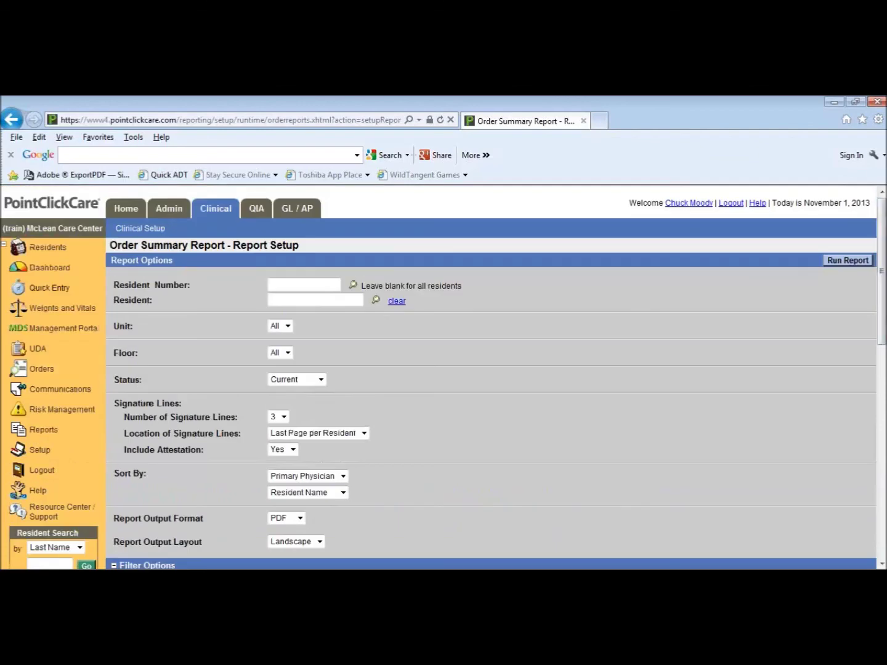
Run the all-residents report to open the 4-page Active-orders PDF
left_click(842, 265)
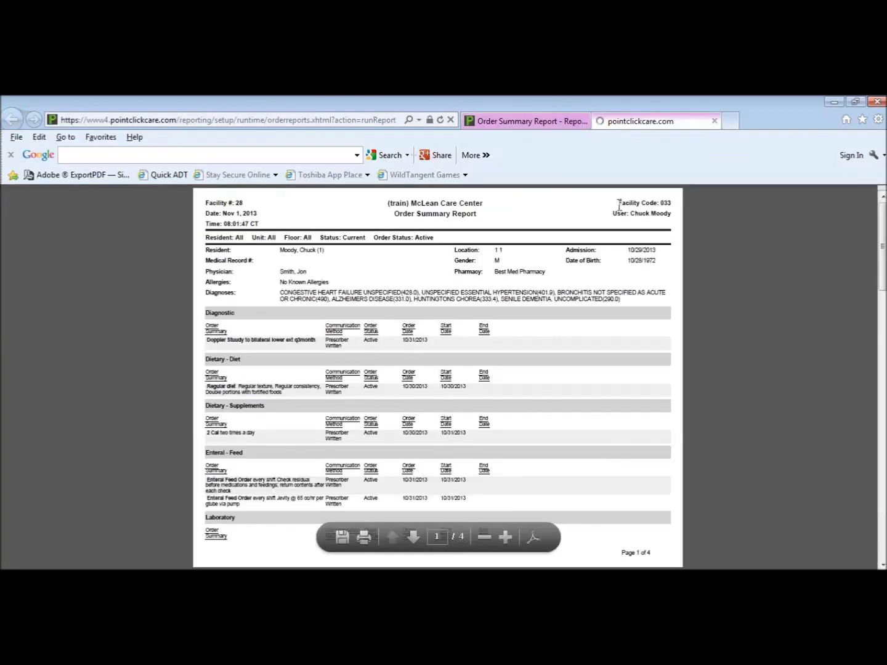